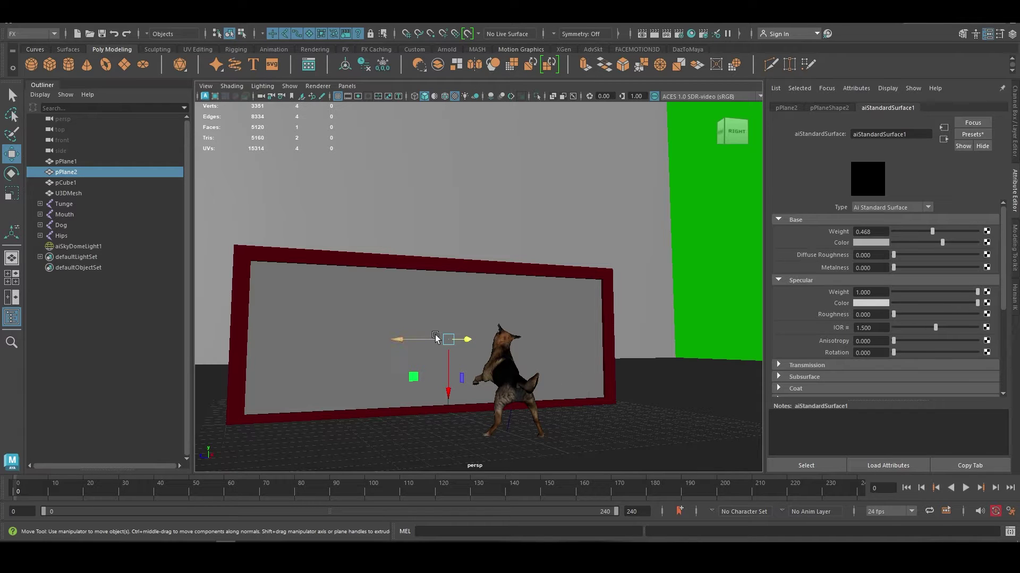
Step: Undo the plane's accidental move and select the red frame from a near-front view
{"action": "left_click_drag", "start_coordinate": [445, 353], "coordinate": [532, 417], "text": "alt"}
{"action": "left_click_drag", "start_coordinate": [469, 391], "coordinate": [600, 403], "text": "alt"}
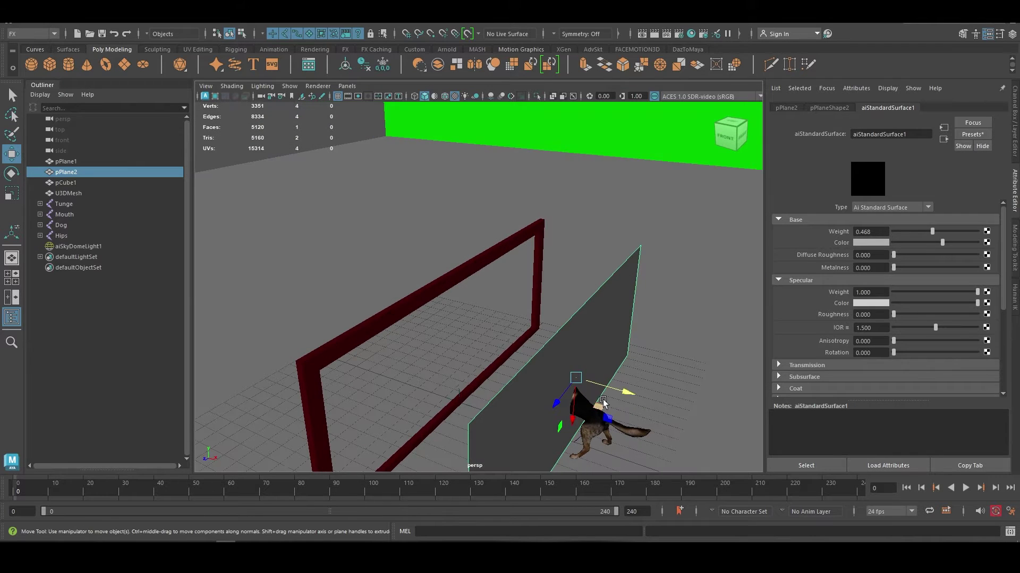
{"action": "key", "text": "ctrl+z"}
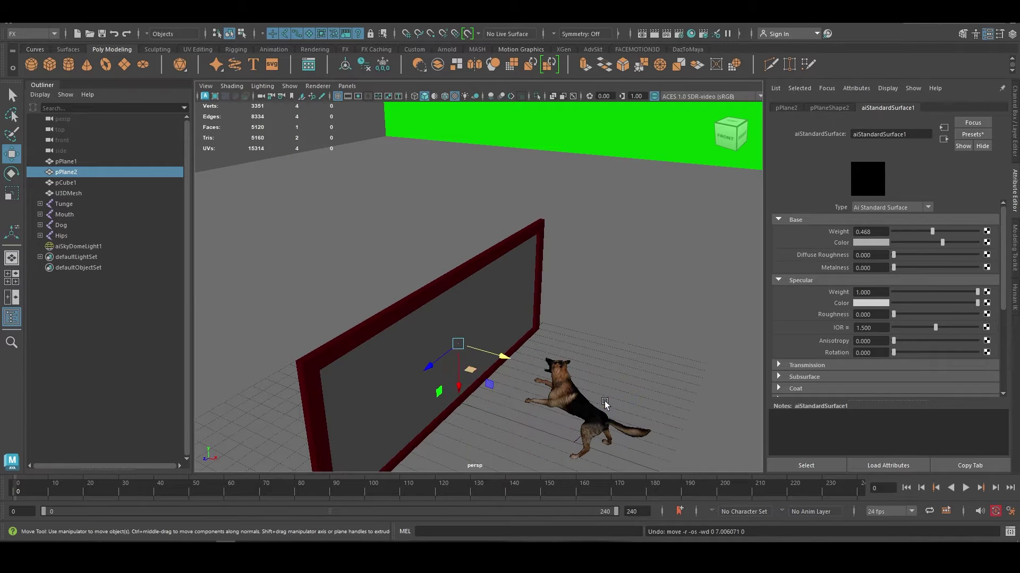
{"action": "left_click", "coordinate": [483, 254]}
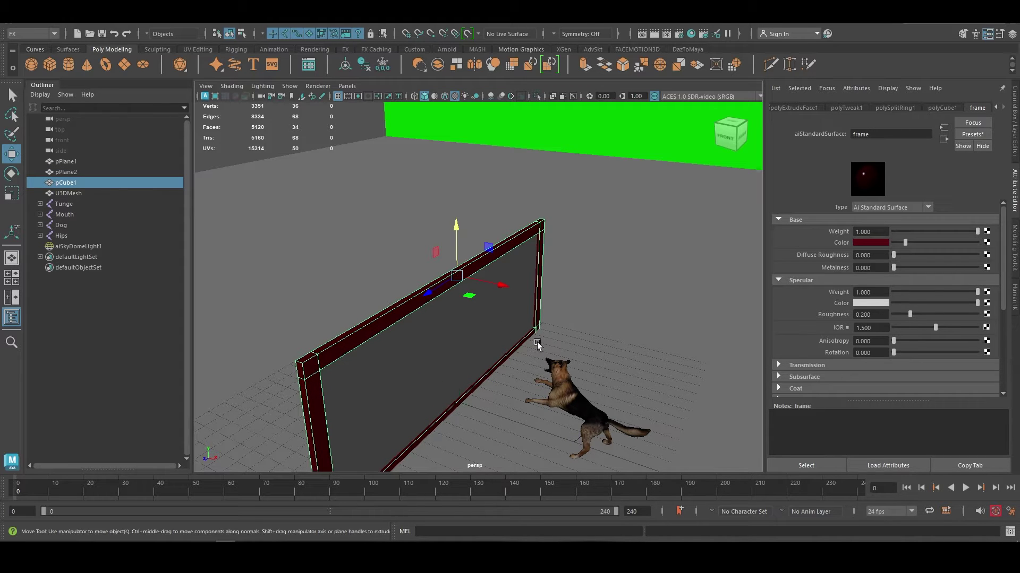
{"action": "left_click_drag", "start_coordinate": [537, 340], "coordinate": [539, 280], "text": "alt"}
{"action": "left_click_drag", "start_coordinate": [537, 333], "coordinate": [486, 330], "text": "alt"}
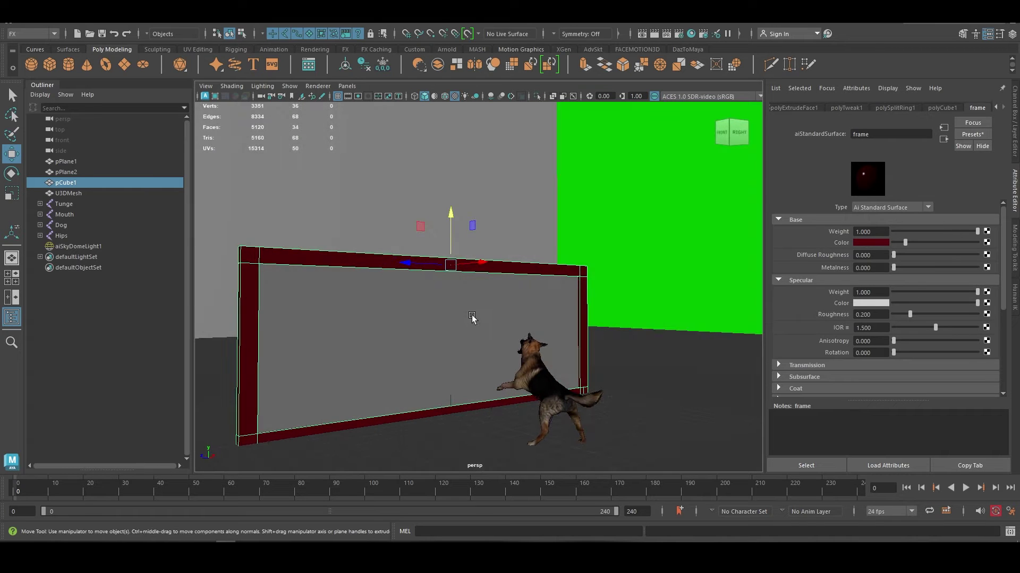
Step: Pull the grey plane out in front of the frame and assign it a new aiStandardSurface
{"action": "left_click", "coordinate": [473, 314]}
{"action": "left_click_drag", "start_coordinate": [465, 355], "coordinate": [511, 359]}
{"action": "right_click", "coordinate": [549, 308]}
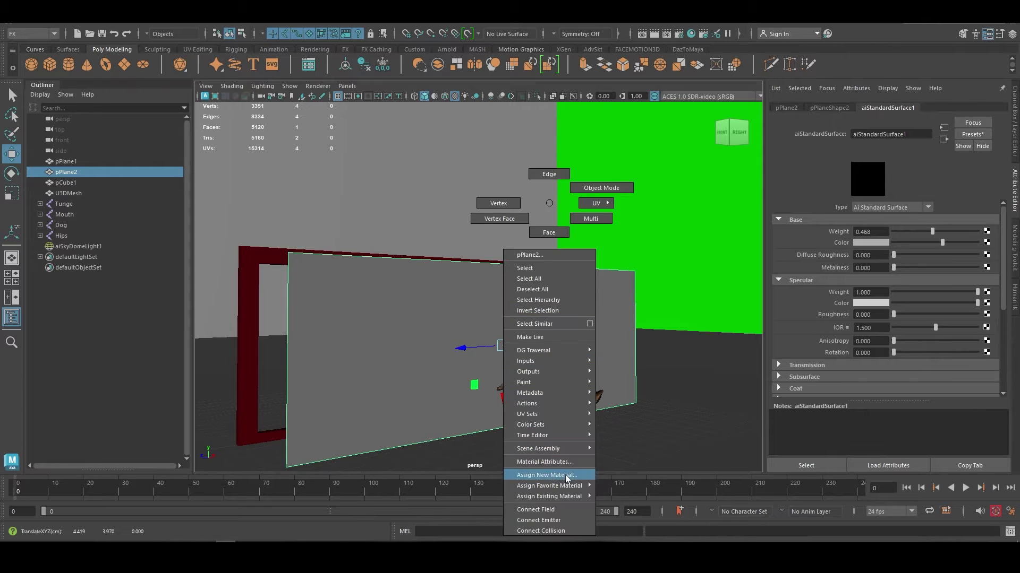
{"action": "left_click", "coordinate": [547, 476]}
{"action": "left_click", "coordinate": [378, 275]}
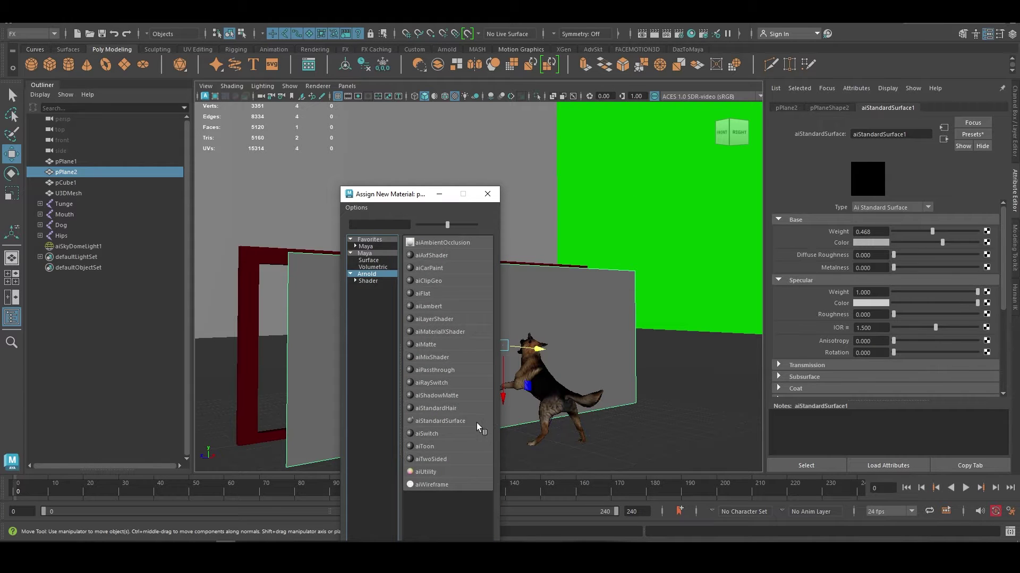
{"action": "left_click", "coordinate": [441, 422]}
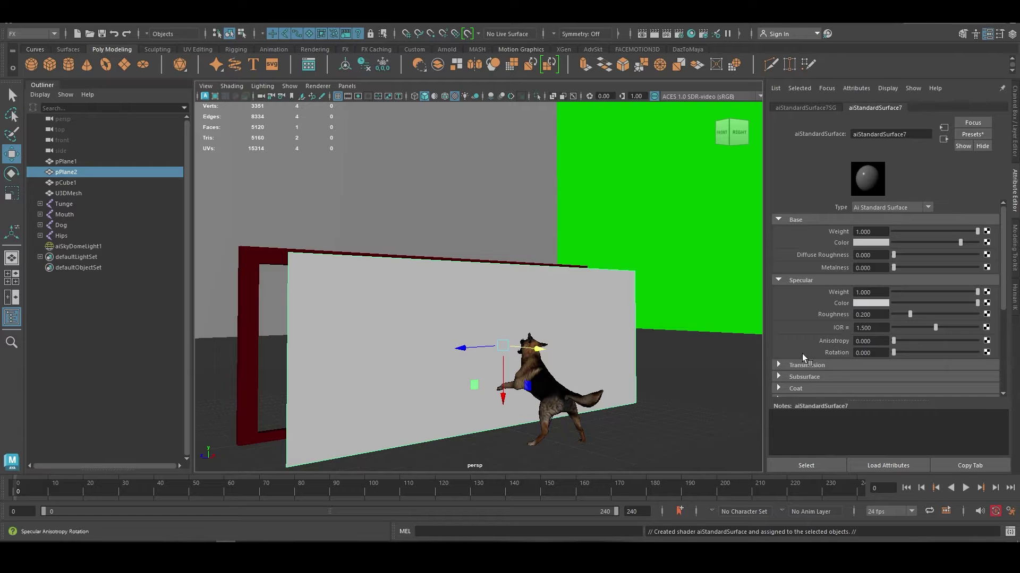
Step: In aiStandardSurface7's Thin Film section, set thickness to 50 and enter 0 for IOR
{"action": "scroll", "coordinate": [801, 354], "scroll_direction": "down", "scroll_amount": 3}
{"action": "left_click", "coordinate": [805, 330]}
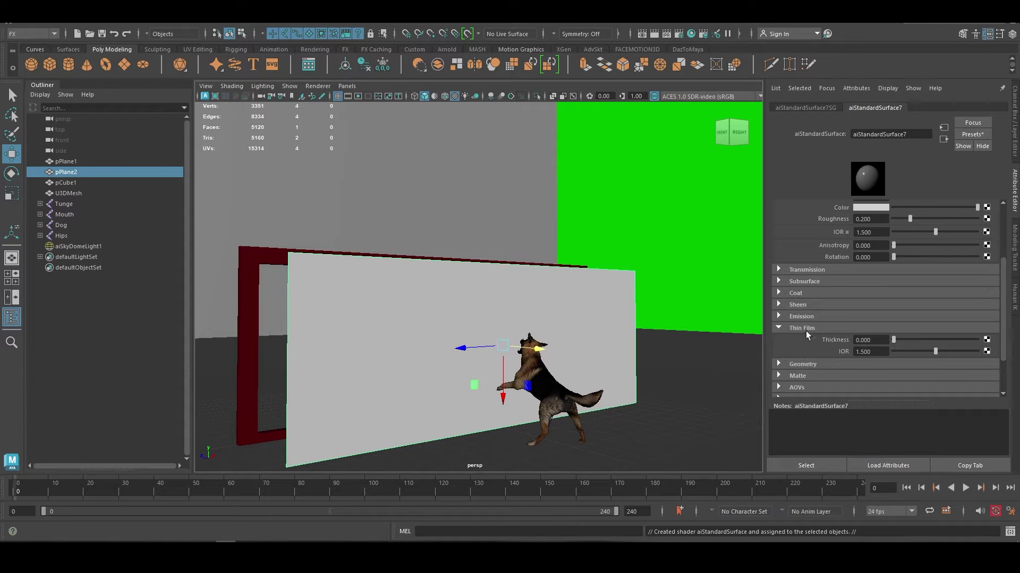
{"action": "left_click", "coordinate": [886, 339]}
{"action": "type", "text": "50"}
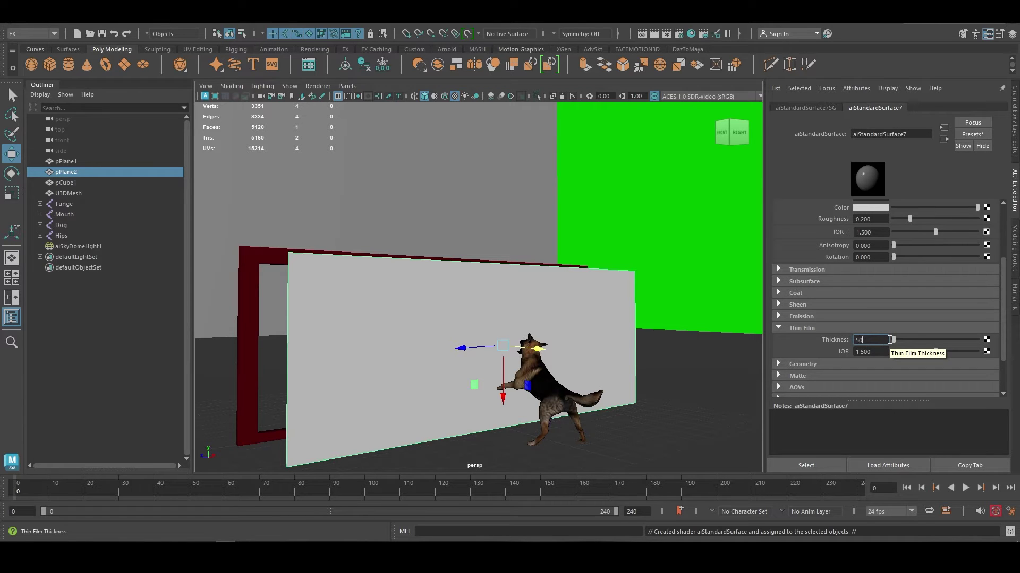
{"action": "key", "text": "Return"}
{"action": "left_click", "coordinate": [871, 352]}
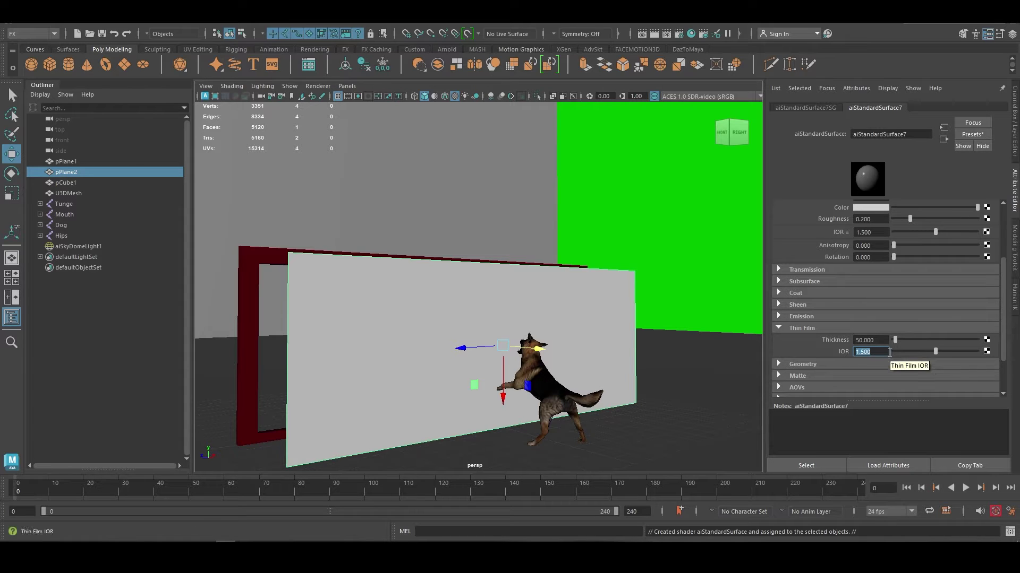
{"action": "type", "text": "0"}
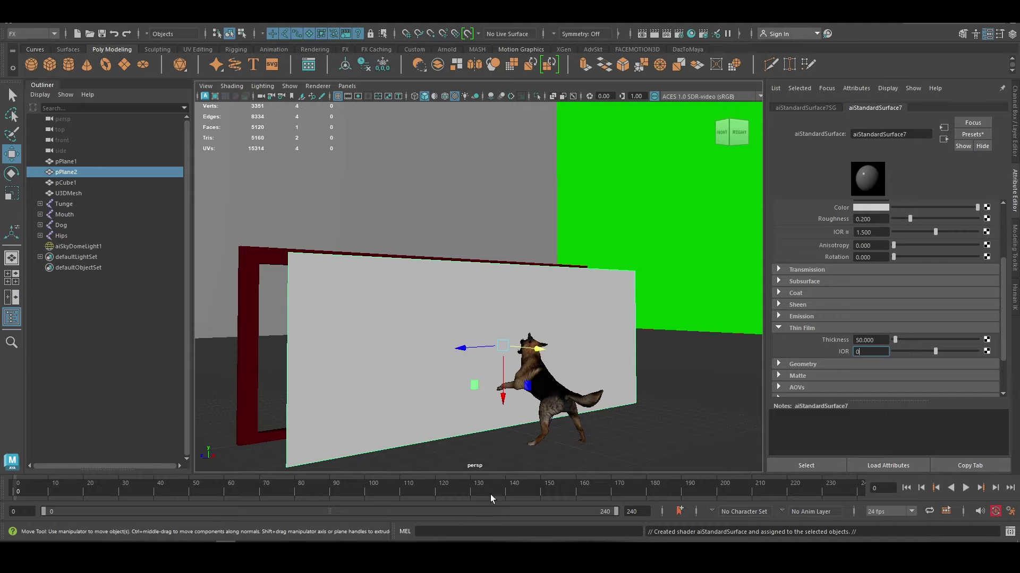
Step: Switch to the browser showing Google results for 'meaning of ior physics'
{"action": "left_click", "coordinate": [241, 539]}
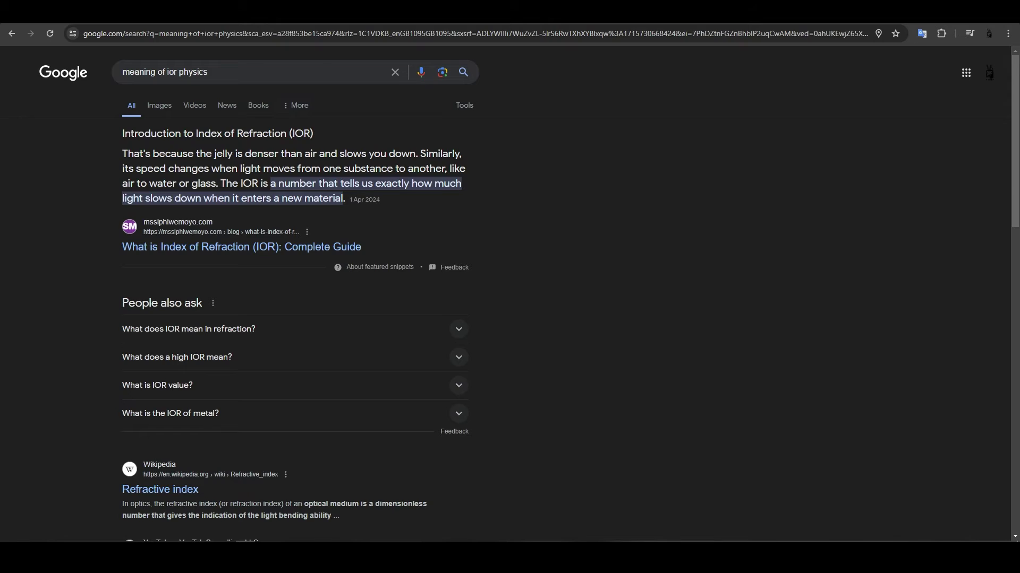
Step: Return to Maya, where aiStandardSurface7's thin film IOR now reads 0
{"action": "key", "text": "alt+Tab"}
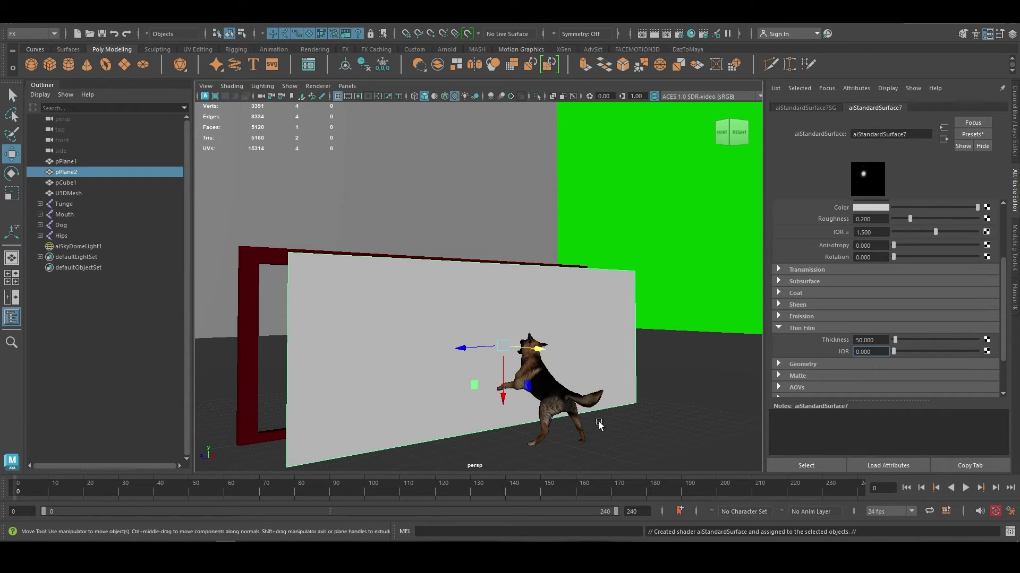
{"action": "left_click", "coordinate": [569, 317]}
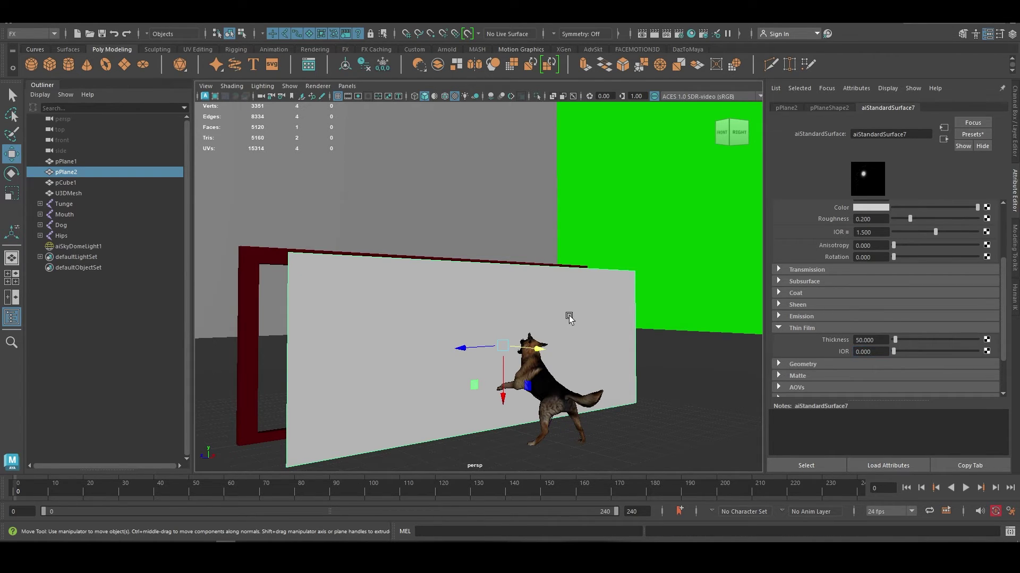
{"action": "left_click", "coordinate": [853, 352]}
{"action": "scroll", "coordinate": [814, 350], "scroll_direction": "up", "scroll_amount": 5}
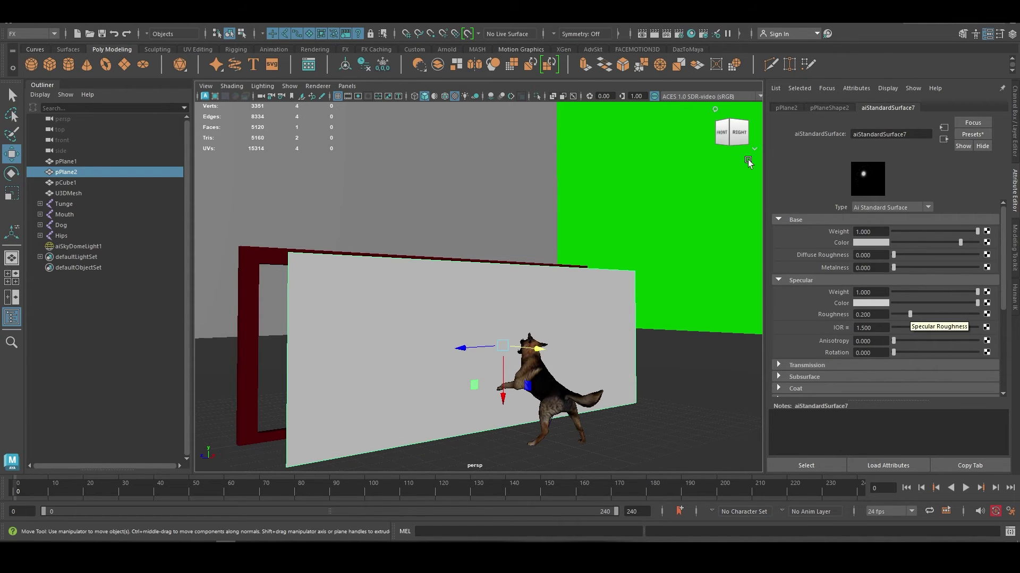
Step: Start an Arnold render of the persp camera and move RenderView to uncover the material settings
{"action": "left_click", "coordinate": [538, 29]}
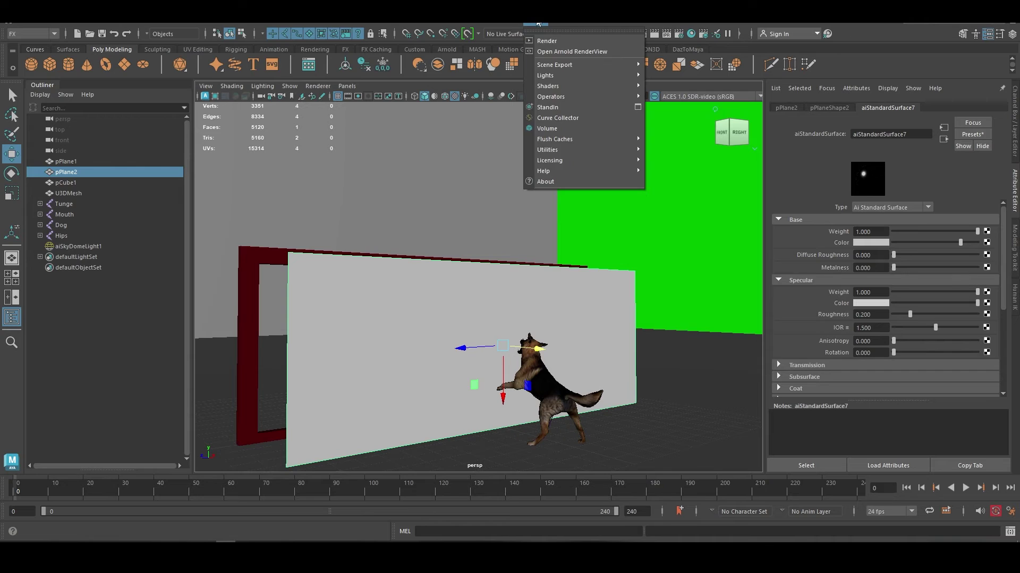
{"action": "left_click", "coordinate": [557, 40]}
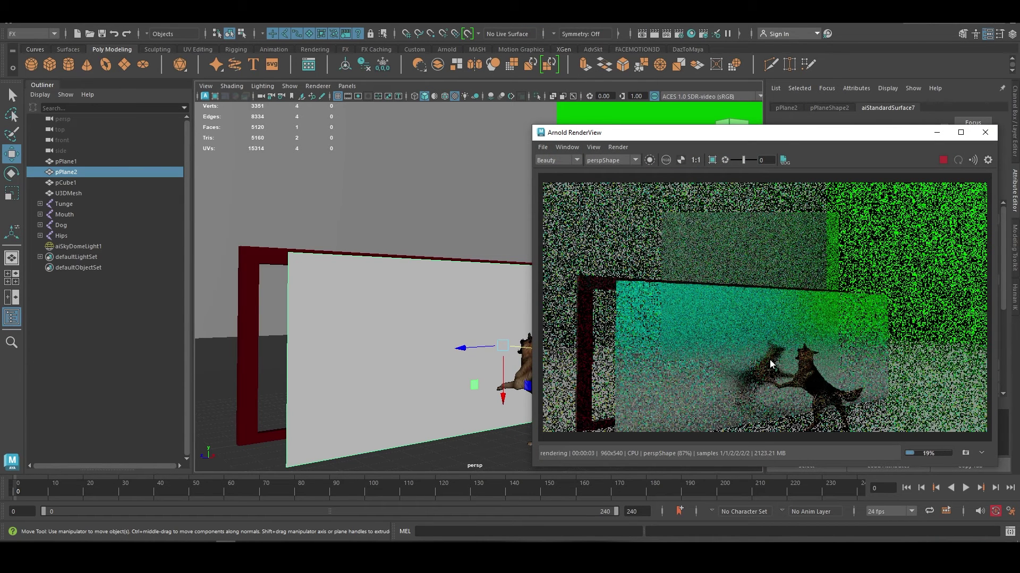
{"action": "left_click_drag", "start_coordinate": [794, 135], "coordinate": [512, 128]}
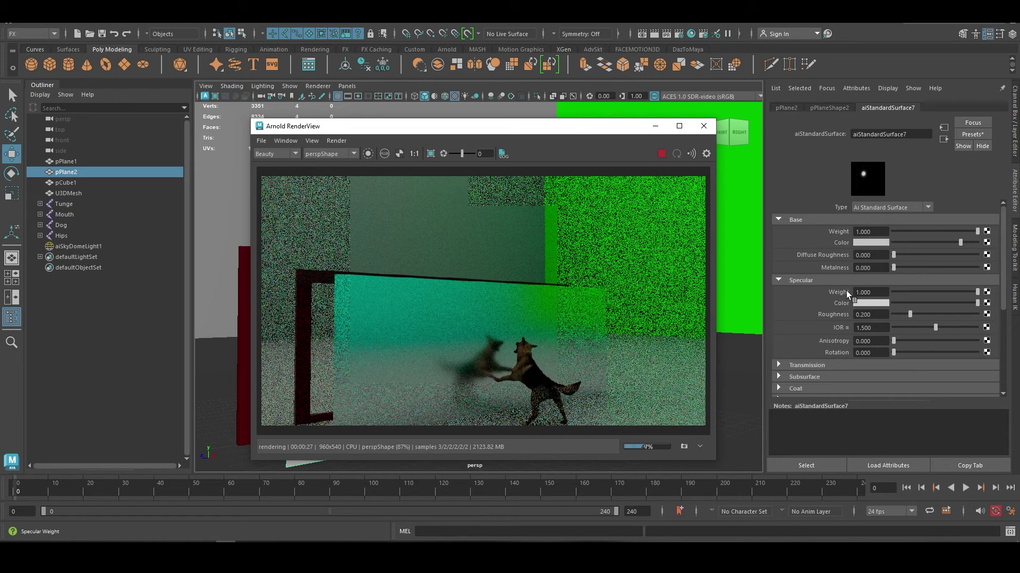
Step: Drop specular roughness to 0.032 and shift the RenderView window right to reveal the scene
{"action": "left_click_drag", "start_coordinate": [903, 318], "coordinate": [895, 323]}
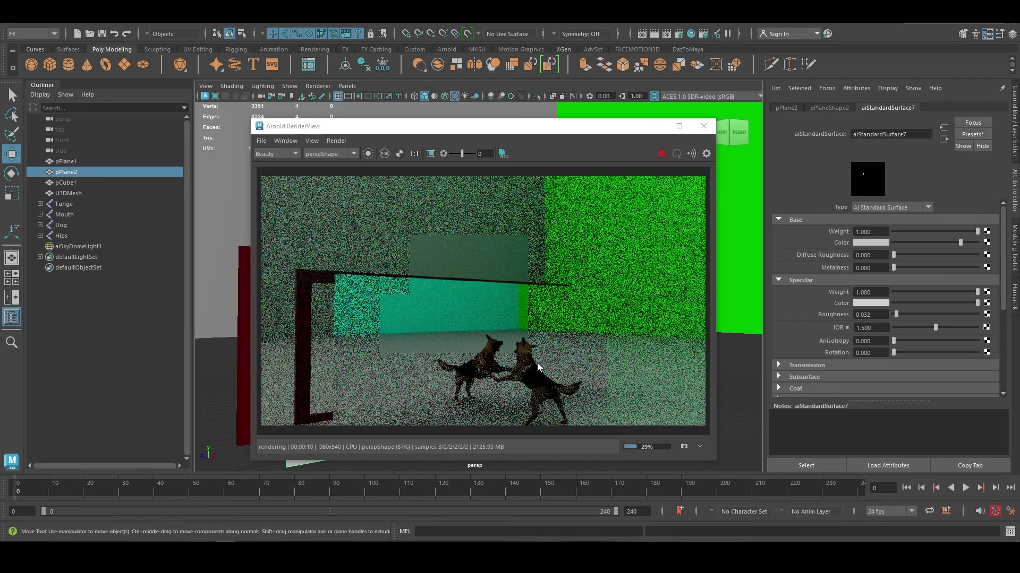
{"action": "left_click_drag", "start_coordinate": [371, 126], "coordinate": [752, 135]}
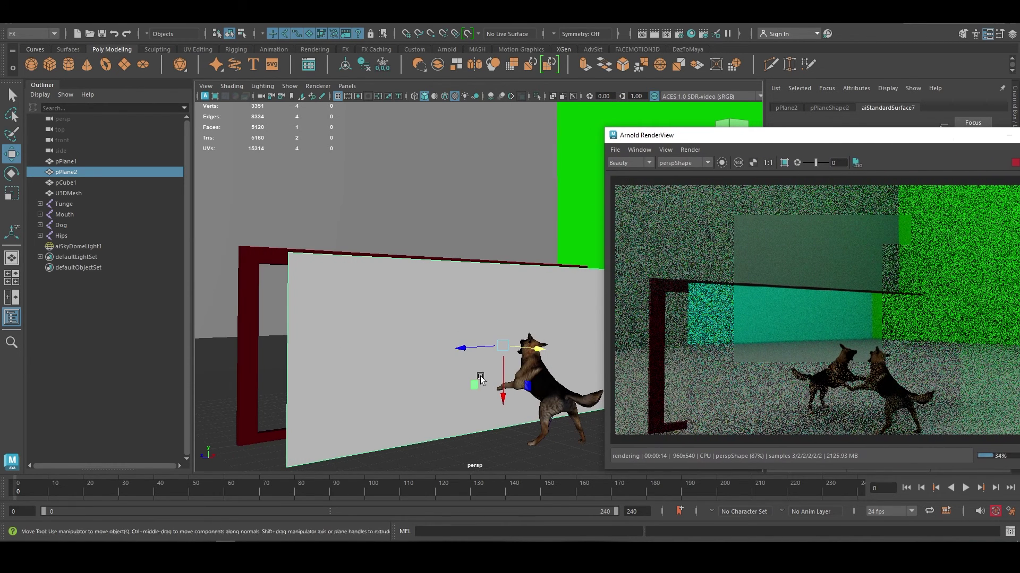
Step: Move pPlane2 back inside the red frame, select the Hips joint, and reposition the RenderView
{"action": "left_click_drag", "start_coordinate": [480, 378], "coordinate": [474, 355]}
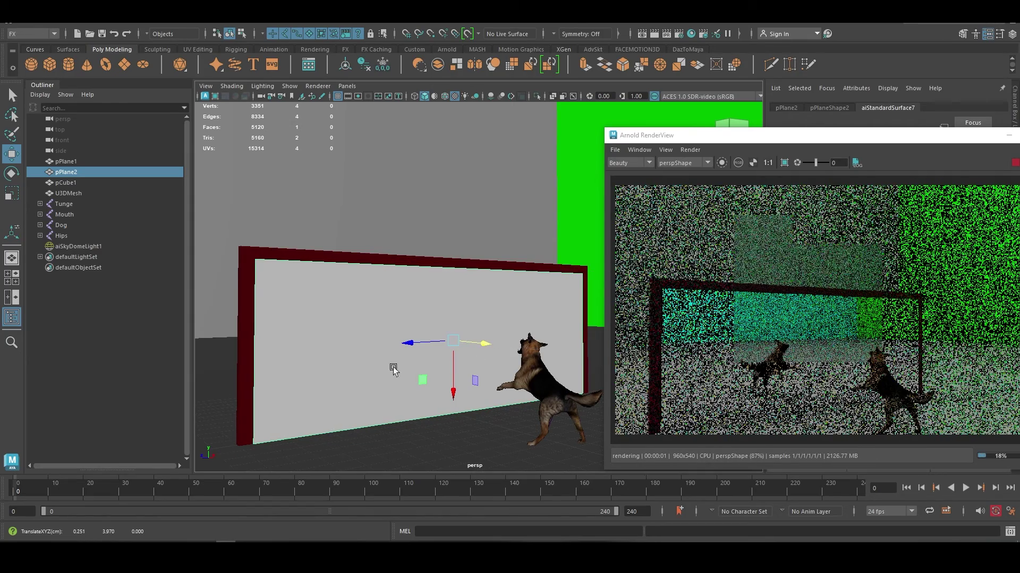
{"action": "left_click_drag", "start_coordinate": [393, 369], "coordinate": [478, 378], "text": "alt"}
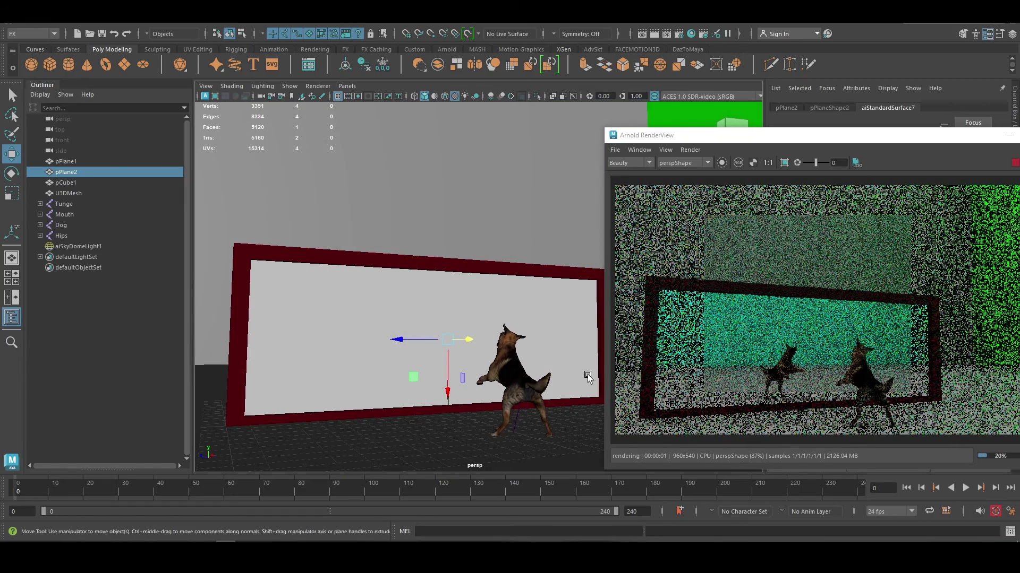
{"action": "left_click", "coordinate": [519, 416]}
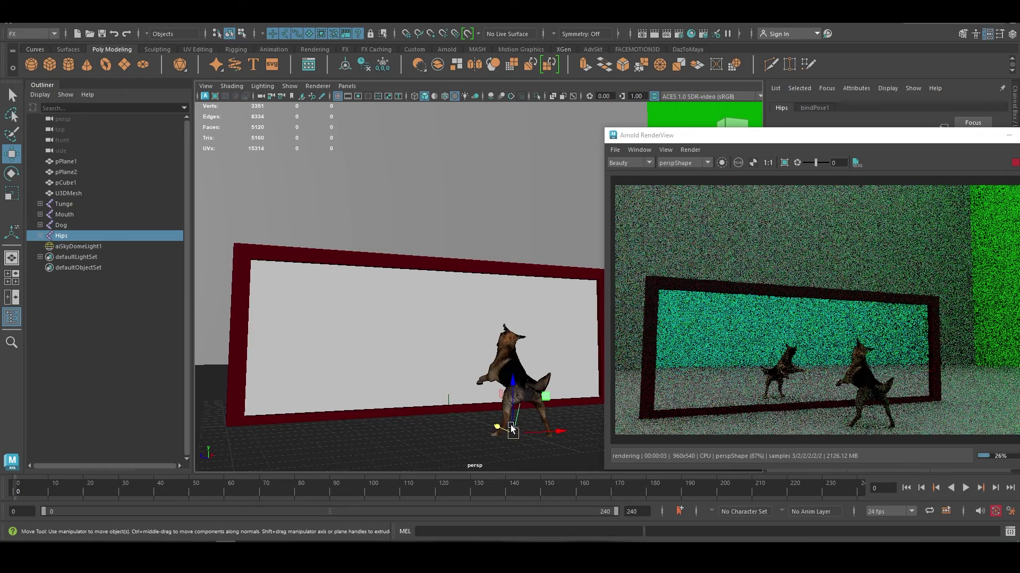
{"action": "left_click_drag", "start_coordinate": [398, 422], "coordinate": [474, 418], "text": "alt"}
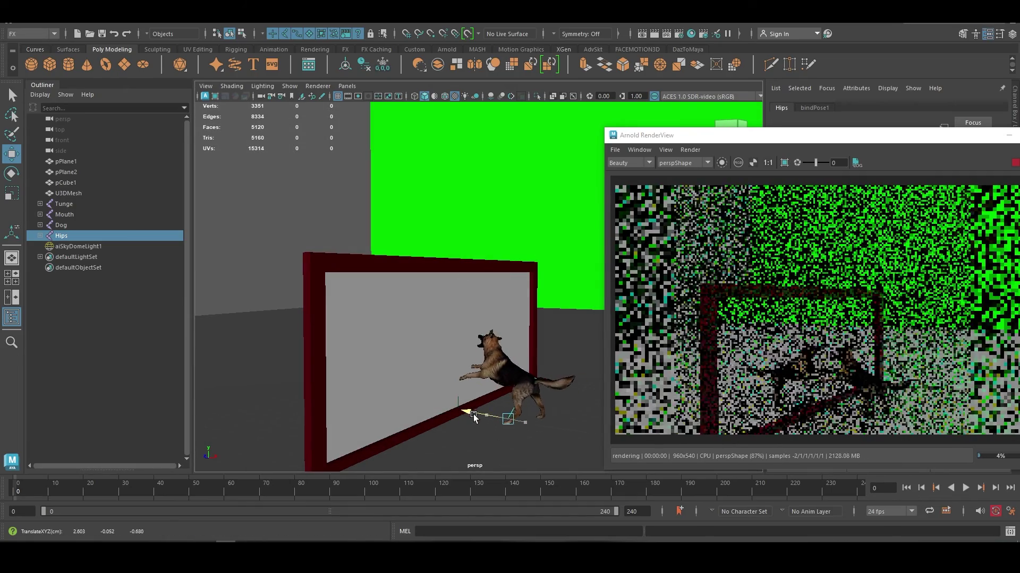
{"action": "mouse_move", "coordinate": [557, 421]}
{"action": "left_mouse_down", "text": "alt"}
{"action": "mouse_move", "coordinate": [482, 423]}
{"action": "mouse_move", "coordinate": [560, 414]}
{"action": "left_mouse_up", "text": "alt"}
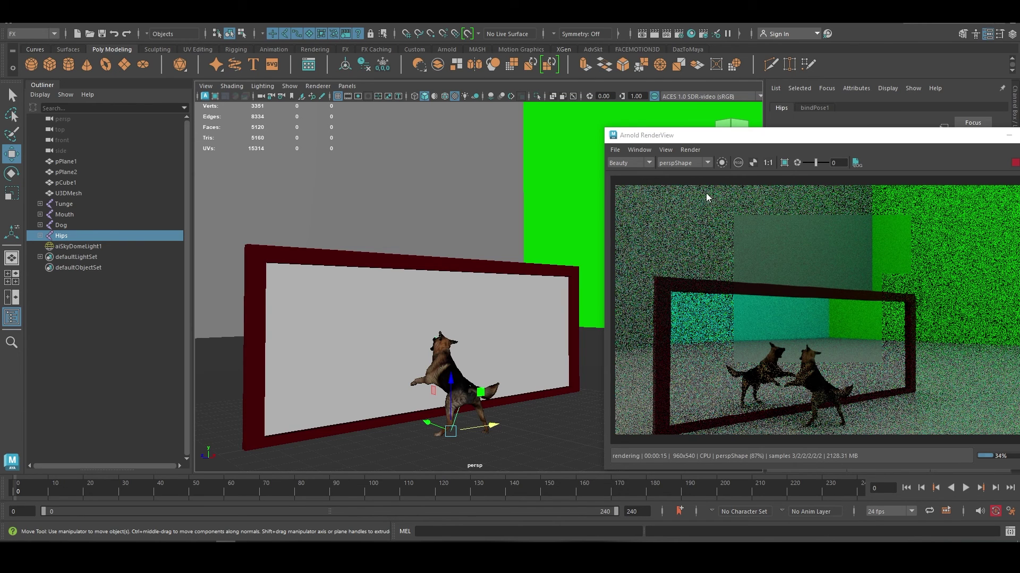
{"action": "left_click_drag", "start_coordinate": [748, 137], "coordinate": [603, 147]}
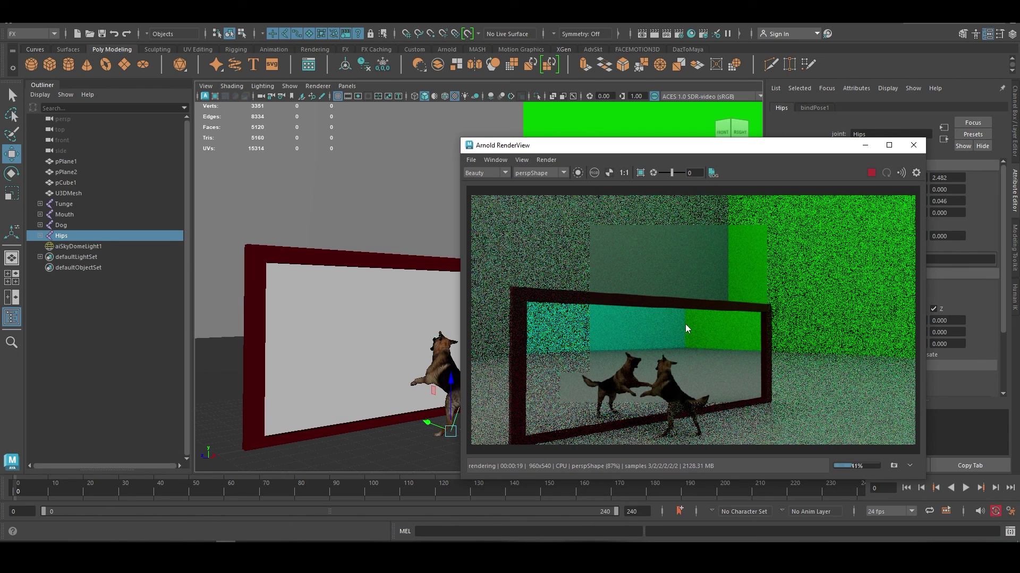